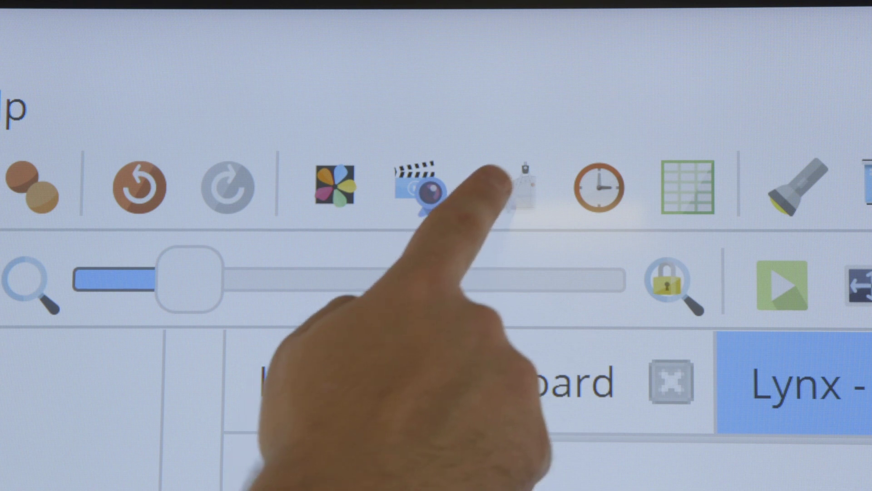
Step: Add the dice tool from the Maths Tools chooser to the page
{"action": "left_click", "coordinate": [511, 187]}
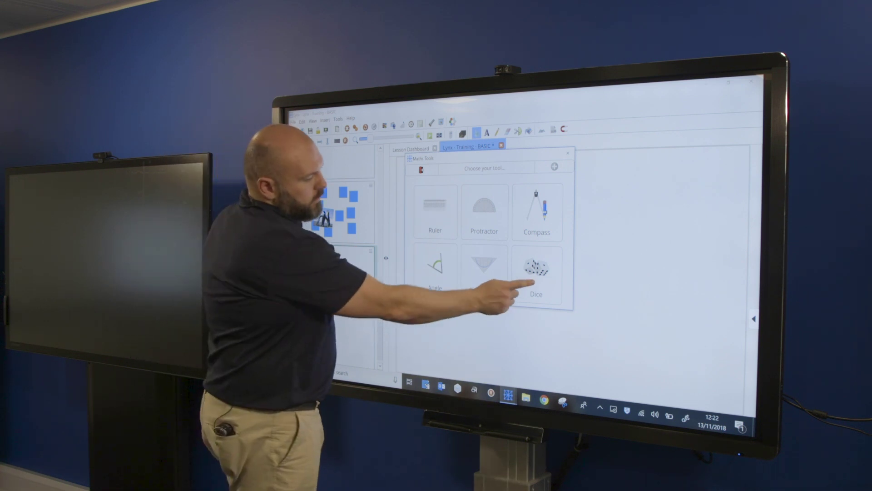
{"action": "left_click", "coordinate": [534, 272]}
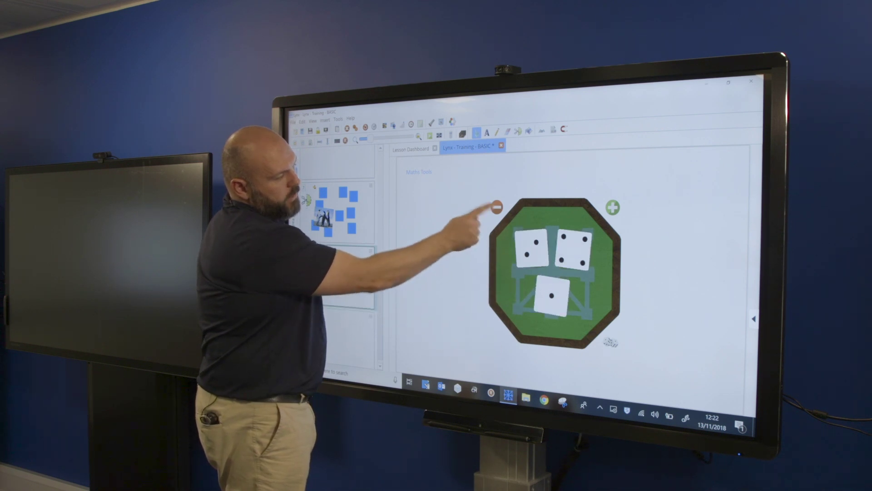
Step: Set the dice widget to five dice and shrink it into the upper-right corner
{"action": "left_click", "coordinate": [496, 207]}
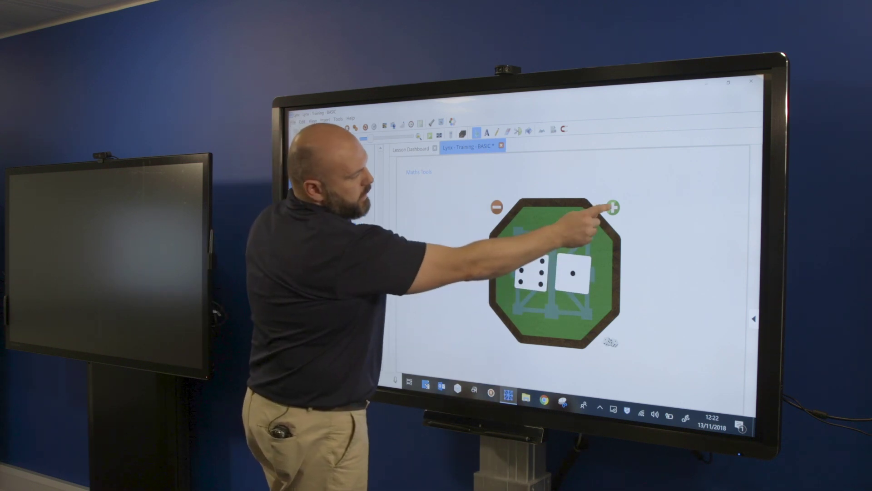
{"action": "left_click", "coordinate": [613, 207]}
{"action": "left_click", "coordinate": [612, 206]}
{"action": "left_click", "coordinate": [612, 206]}
{"action": "mouse_move", "coordinate": [524, 320]}
{"action": "left_mouse_down"}
{"action": "mouse_move", "coordinate": [536, 298]}
{"action": "mouse_move", "coordinate": [623, 227]}
{"action": "left_mouse_up"}
{"action": "left_click", "coordinate": [419, 172]}
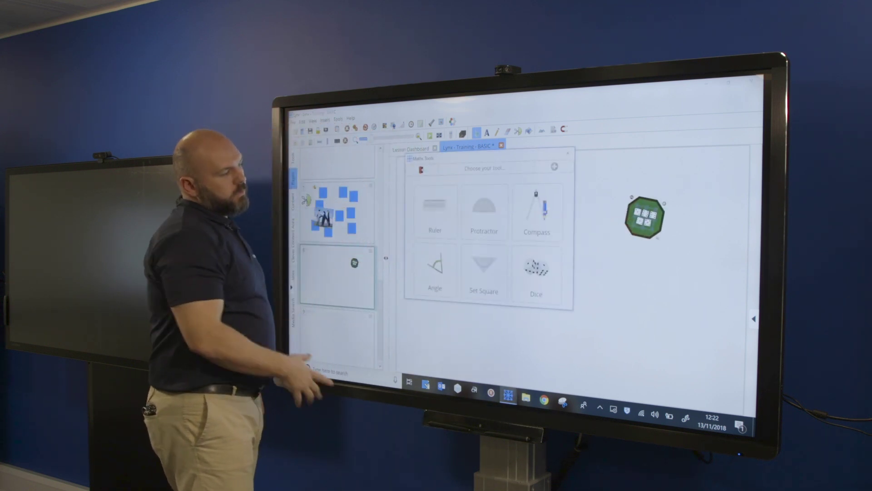
Step: Place a protractor on the page and shift it left to the lower middle
{"action": "left_click", "coordinate": [480, 208]}
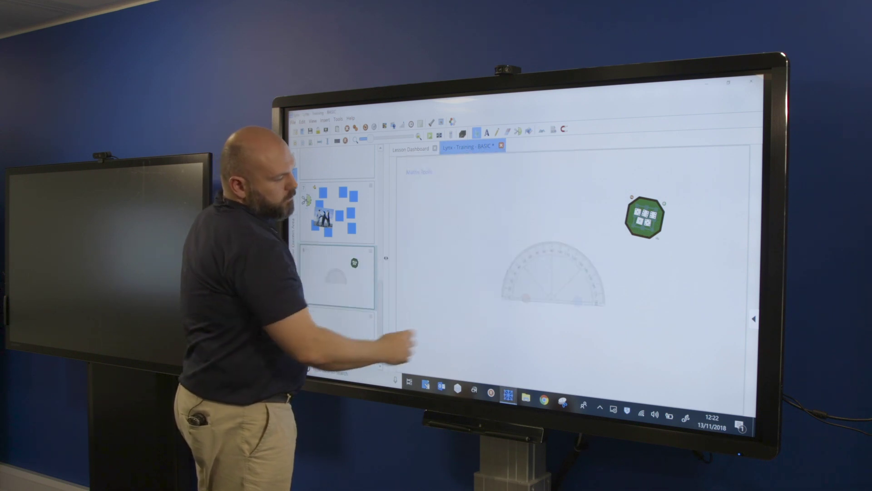
{"action": "mouse_move", "coordinate": [546, 280]}
{"action": "left_mouse_down"}
{"action": "mouse_move", "coordinate": [508, 272]}
{"action": "mouse_move", "coordinate": [507, 279]}
{"action": "left_mouse_up"}
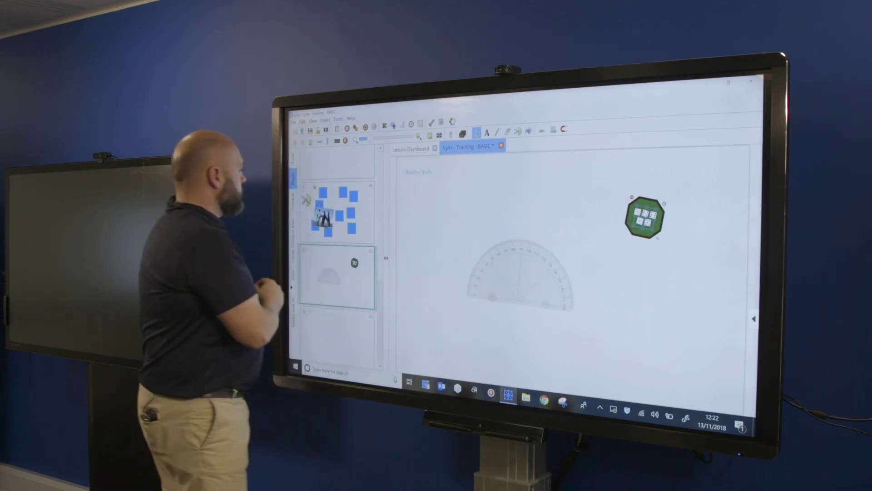
{"action": "left_click", "coordinate": [293, 201]}
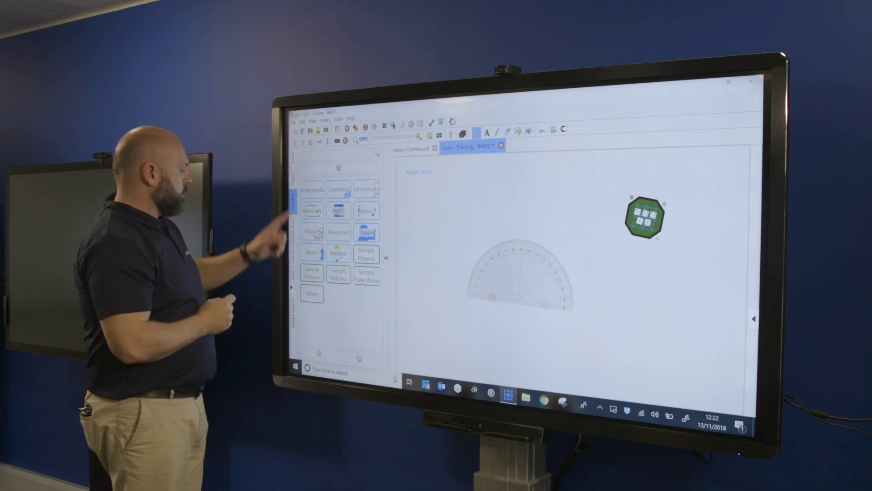
Step: Add the beaker-on-tripod sample photo, shrink it slightly and tilt it clockwise
{"action": "left_click", "coordinate": [303, 289]}
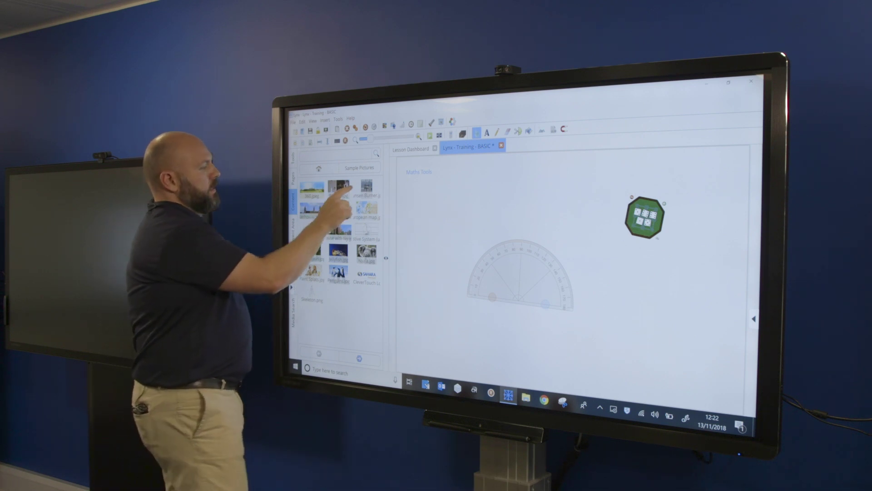
{"action": "left_click_drag", "start_coordinate": [488, 212], "coordinate": [482, 238]}
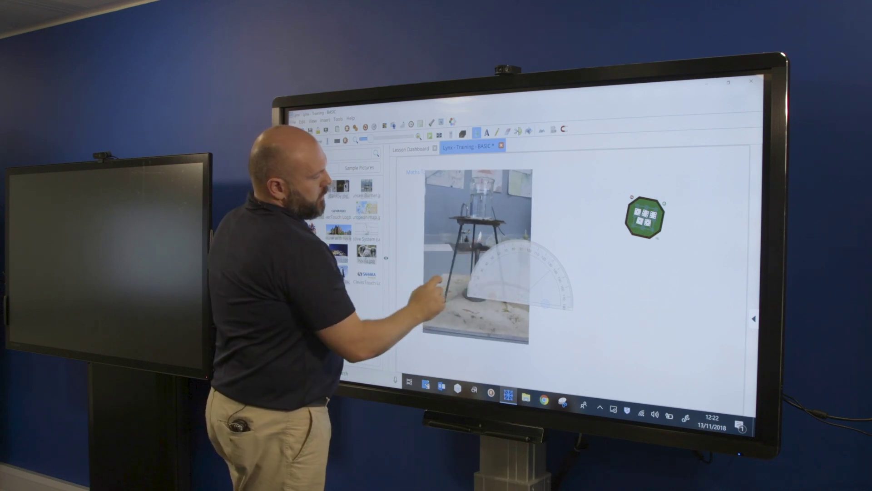
{"action": "left_click_drag", "start_coordinate": [450, 294], "coordinate": [460, 253]}
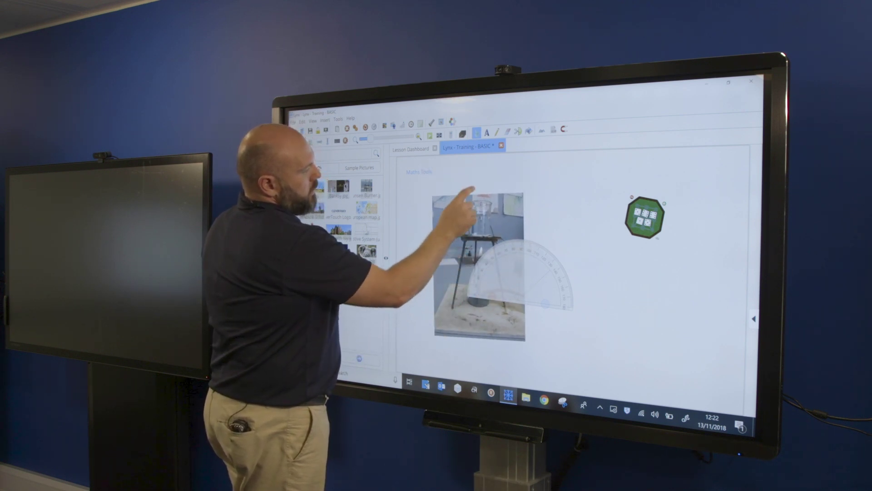
{"action": "left_click_drag", "start_coordinate": [475, 182], "coordinate": [477, 180]}
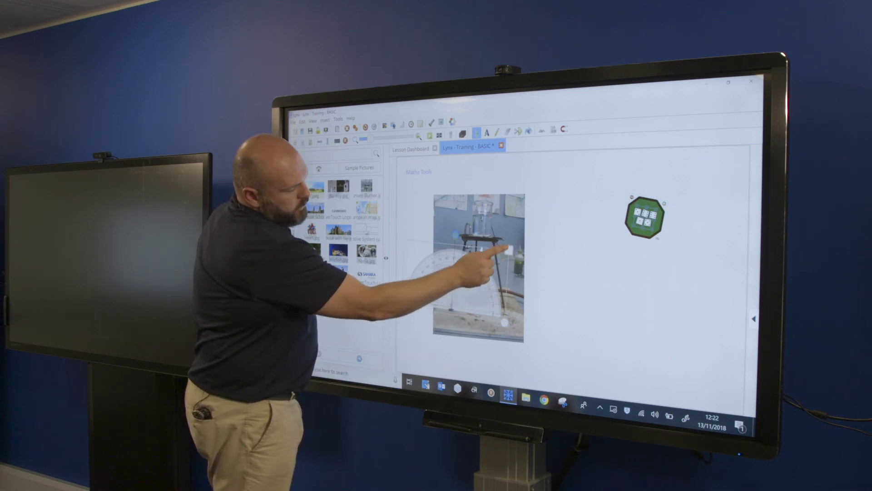
{"action": "left_click", "coordinate": [506, 251]}
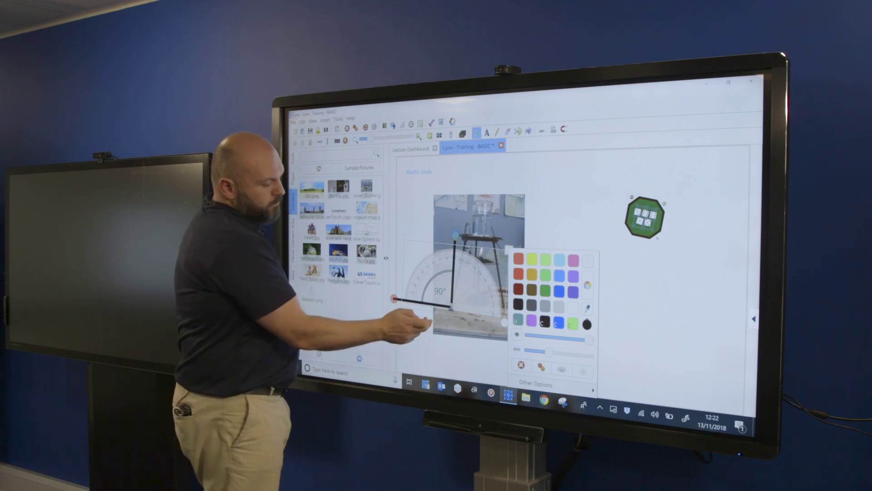
Step: Move the photo and protractor right, leaving a stamped copy of the 101° angle
{"action": "left_click", "coordinate": [450, 237]}
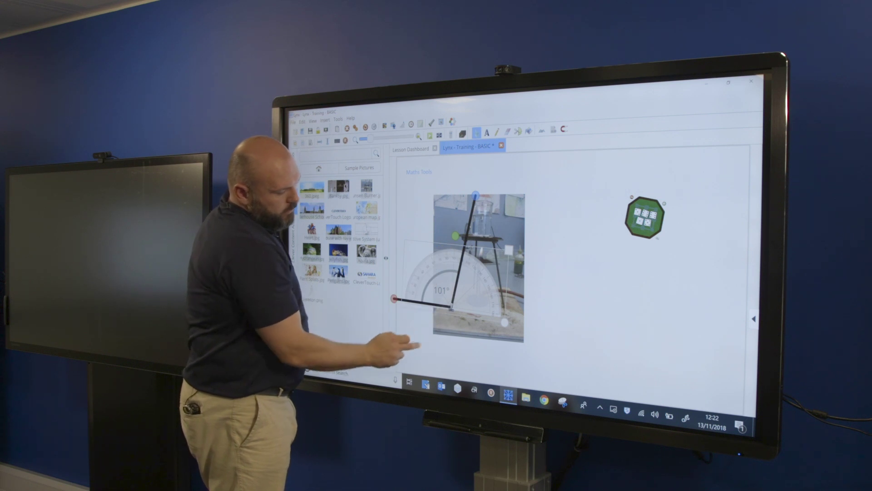
{"action": "left_click_drag", "start_coordinate": [444, 322], "coordinate": [571, 329]}
{"action": "left_click_drag", "start_coordinate": [454, 300], "coordinate": [584, 311]}
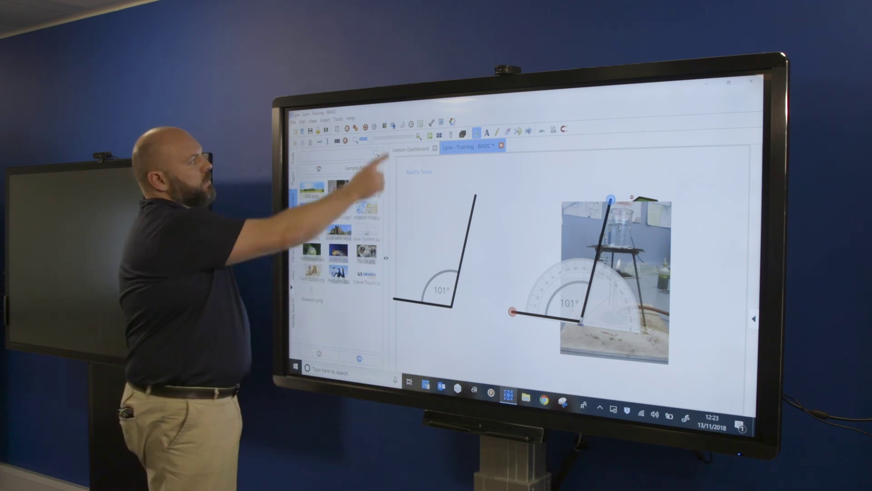
{"action": "left_click", "coordinate": [395, 125]}
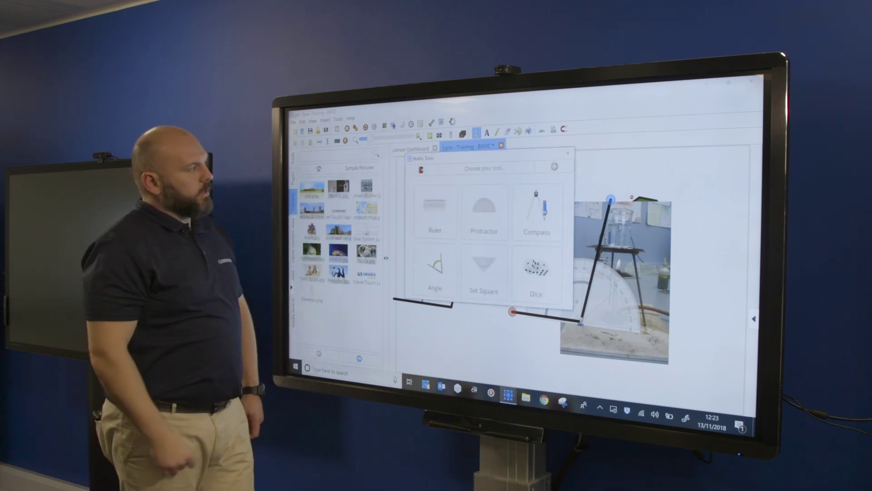